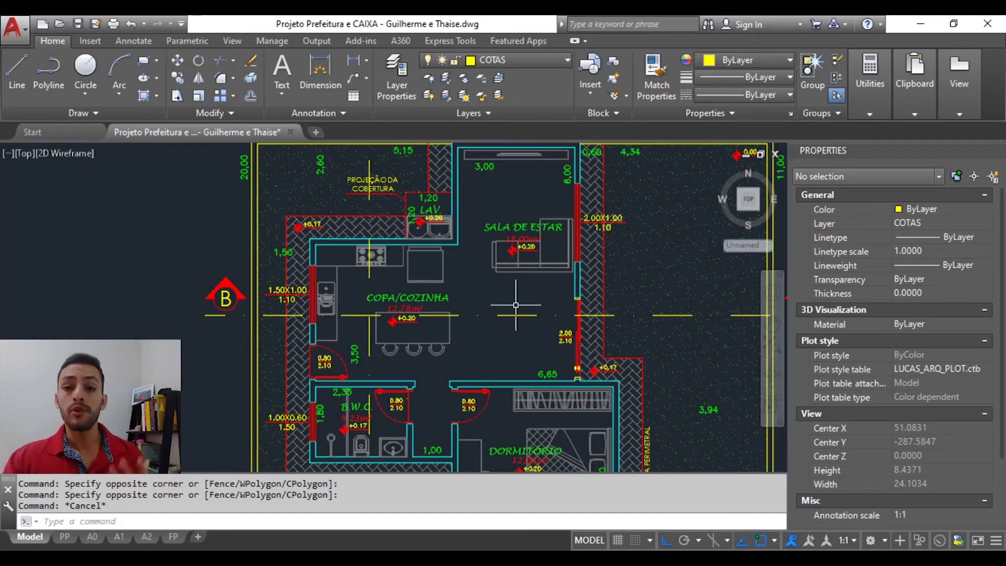
# Pan and zoom the house floor plan to inspect the kitchen window and bathroom doors.
pyautogui.scroll(4, 576, 339)
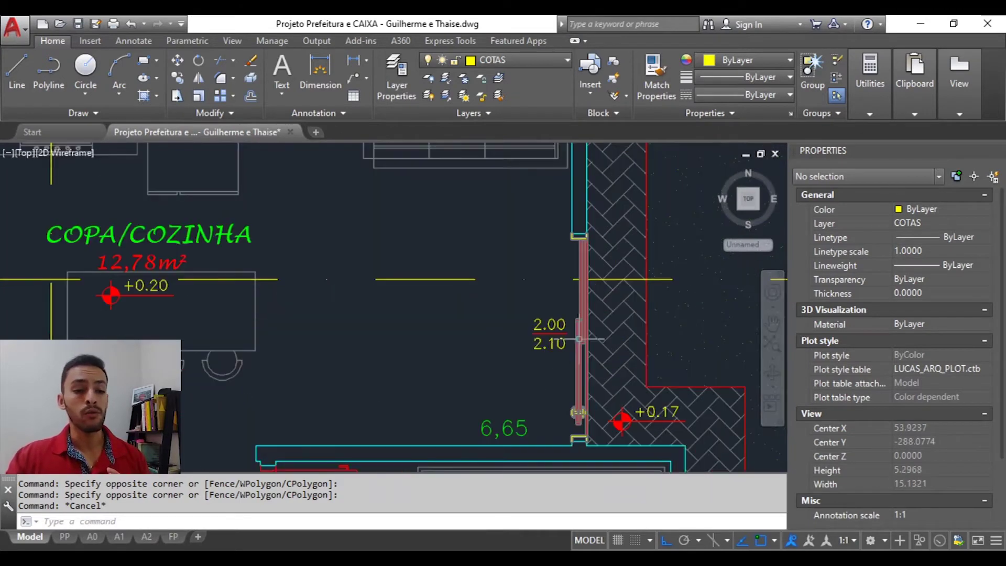
pyautogui.moveTo(290, 235); pyautogui.dragTo(681, 362, button='middle')
pyautogui.scroll(2, 290, 286)
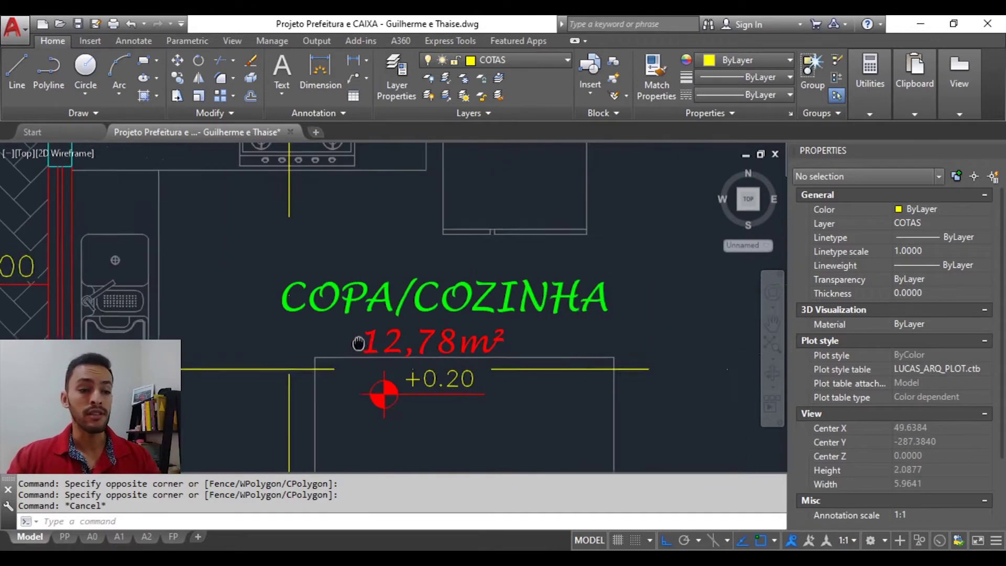
pyautogui.scroll(-1, 427, 341)
pyautogui.scroll(-1, 460, 366)
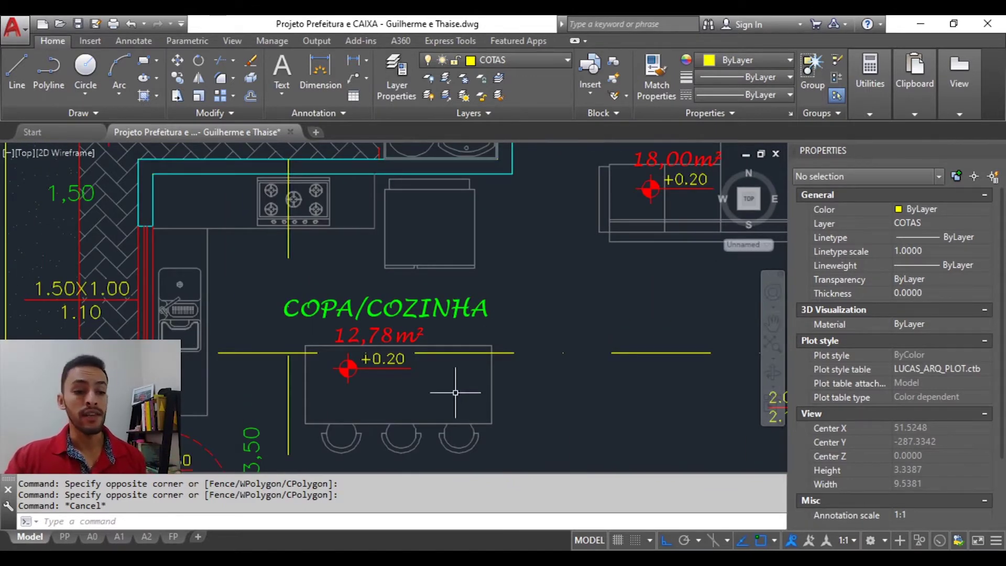
pyautogui.moveTo(455, 392); pyautogui.dragTo(398, 209, button='middle')
pyautogui.scroll(2, 366, 355)
# Select the cyan wall line above the B.W.C., then cancel the selection.
pyautogui.click(367, 371)
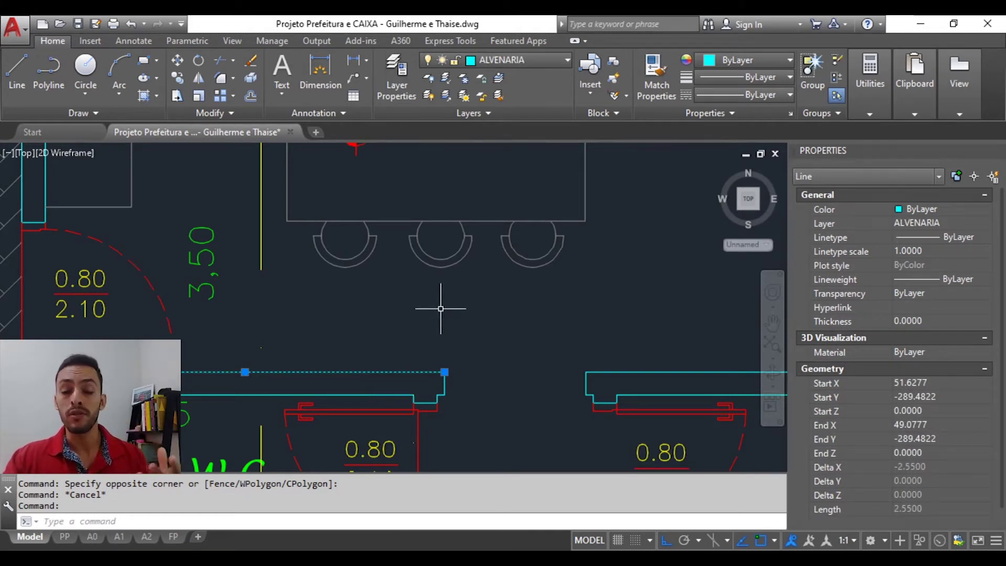
pyautogui.scroll(-2, 441, 326)
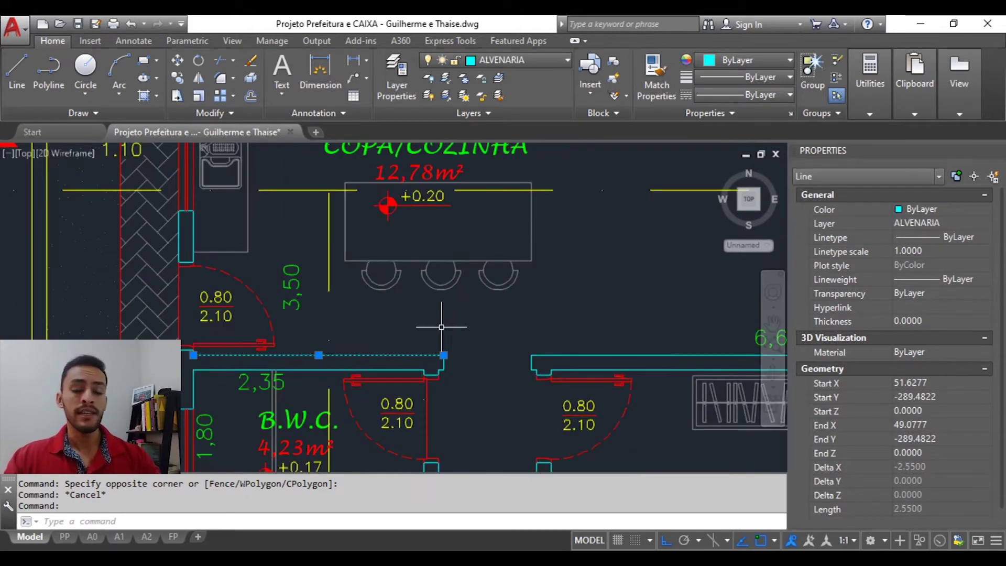
pyautogui.press('Escape')
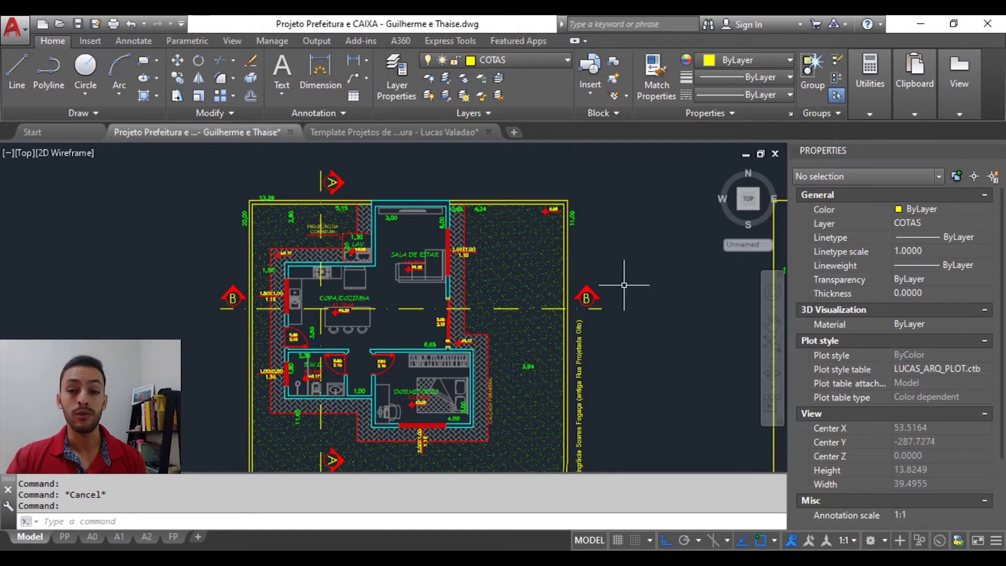
# Switch to the Template Projetos de Prefeitura drawing and shift its plan and block library into view.
pyautogui.click(397, 132)
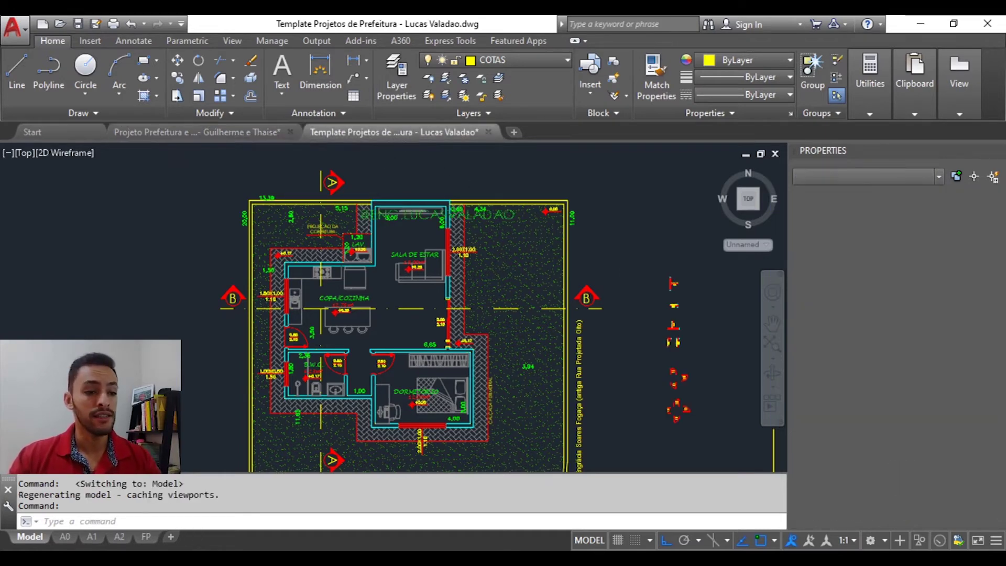
pyautogui.moveTo(516, 236); pyautogui.dragTo(469, 227, button='middle')
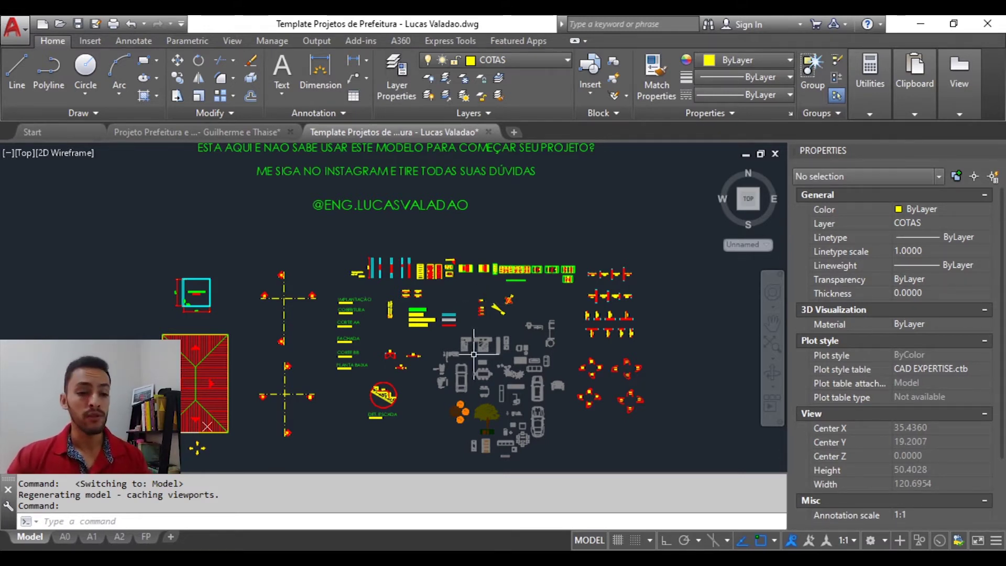
pyautogui.moveTo(443, 345); pyautogui.dragTo(453, 313, button='middle')
pyautogui.scroll(3, 459, 286)
pyautogui.scroll(5, 459, 286)
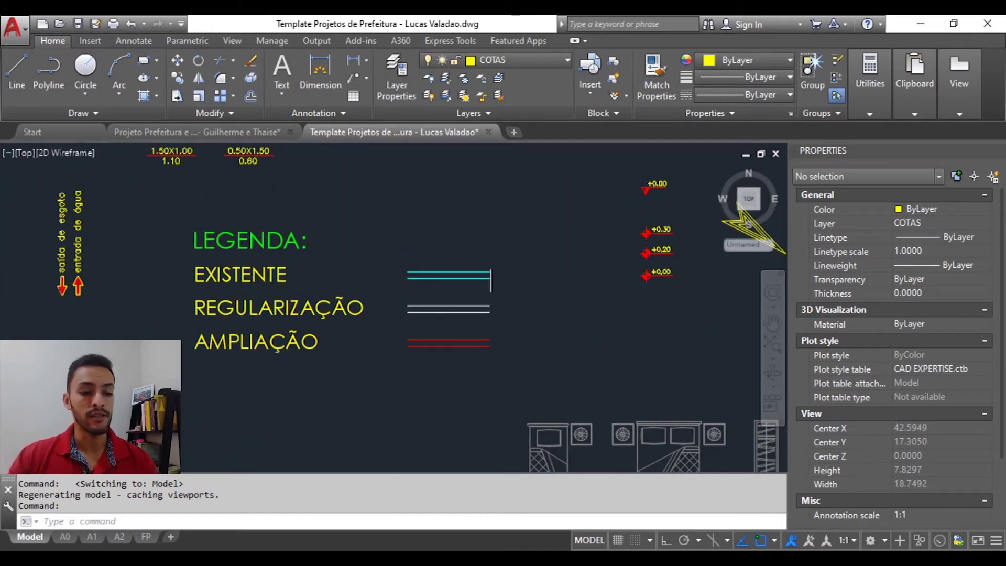
# Zoom in and out to inspect the legend and the 0.80 × 2.10 door blocks.
pyautogui.scroll(-1, 445, 292)
pyautogui.scroll(1, 451, 337)
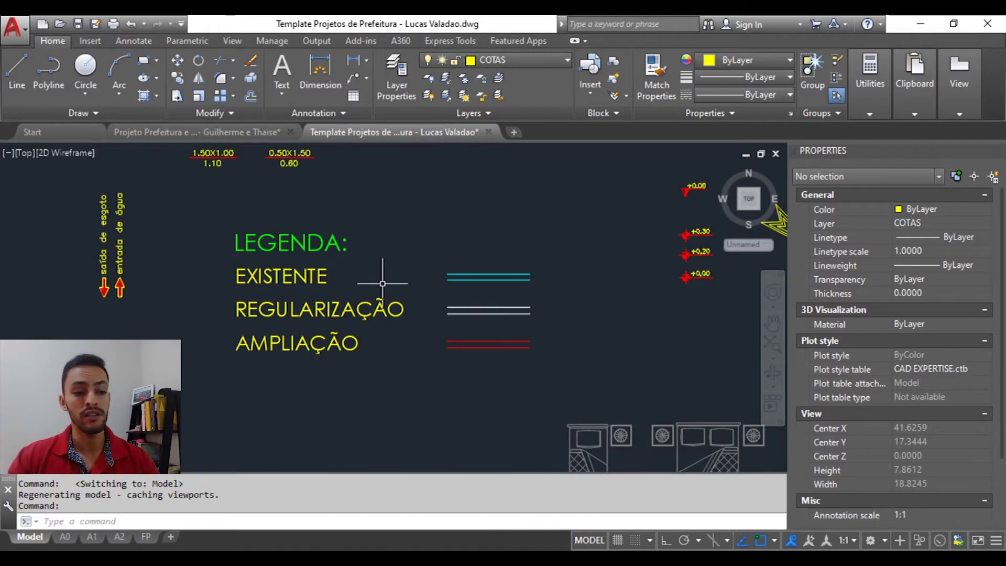
pyautogui.scroll(-8, 367, 304)
pyautogui.scroll(2, 335, 335)
pyautogui.scroll(4, 324, 357)
pyautogui.scroll(-2, 325, 356)
pyautogui.scroll(-3, 335, 335)
pyautogui.scroll(1, 340, 323)
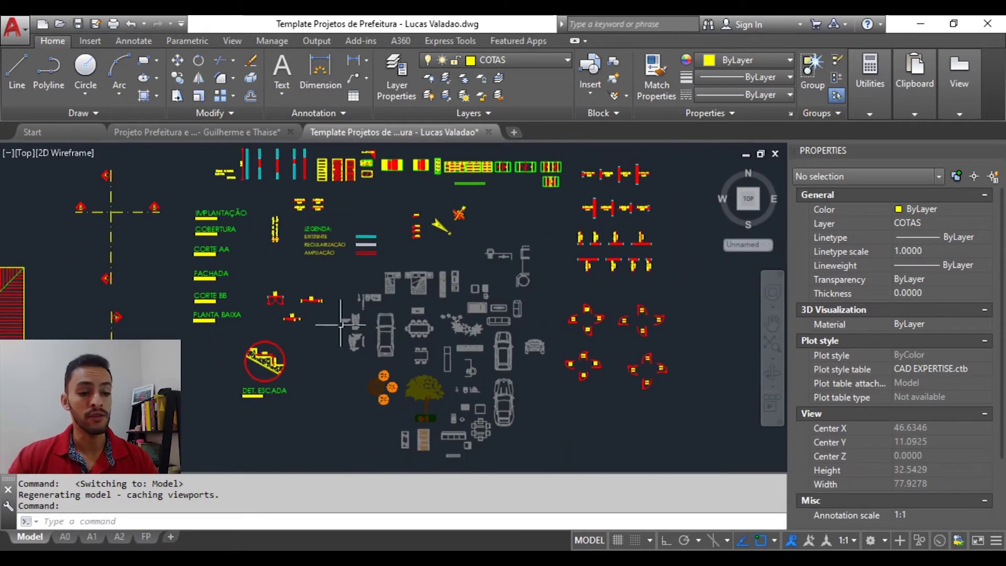
pyautogui.scroll(1, 524, 350)
pyautogui.scroll(3, 524, 356)
pyautogui.scroll(2, 520, 362)
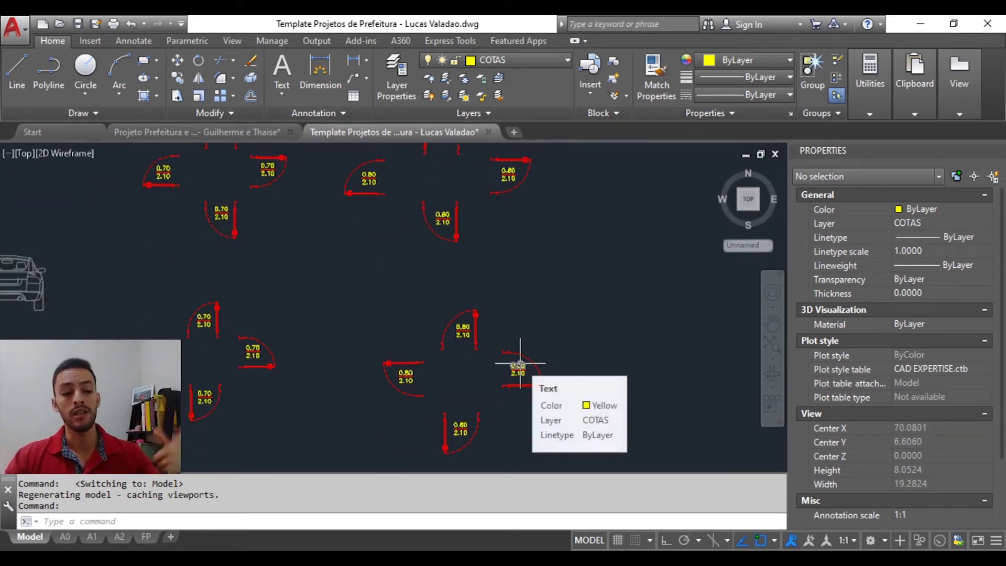
pyautogui.scroll(-3, 461, 361)
pyautogui.scroll(5, 430, 335)
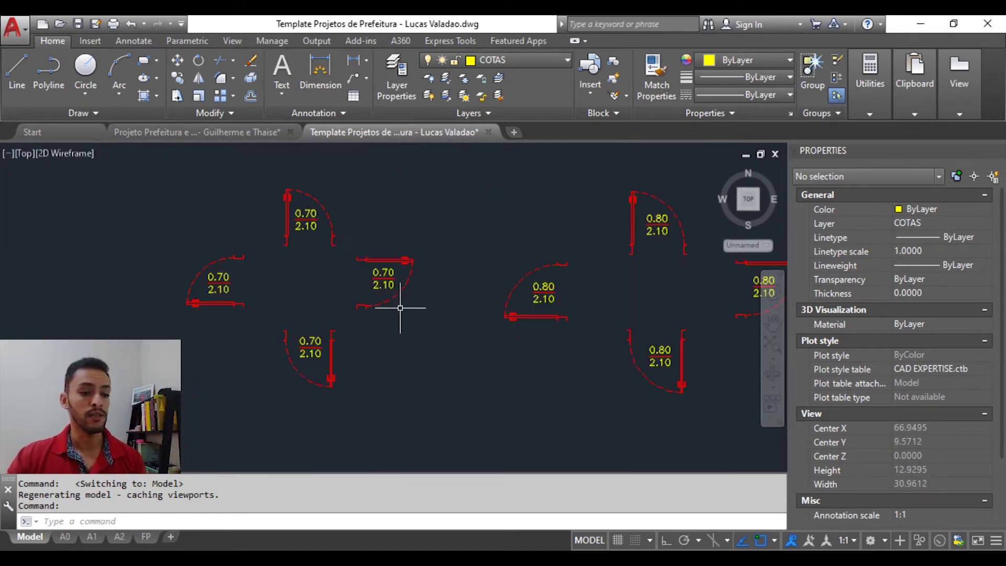
pyautogui.scroll(2, 540, 293)
pyautogui.scroll(-8, 539, 321)
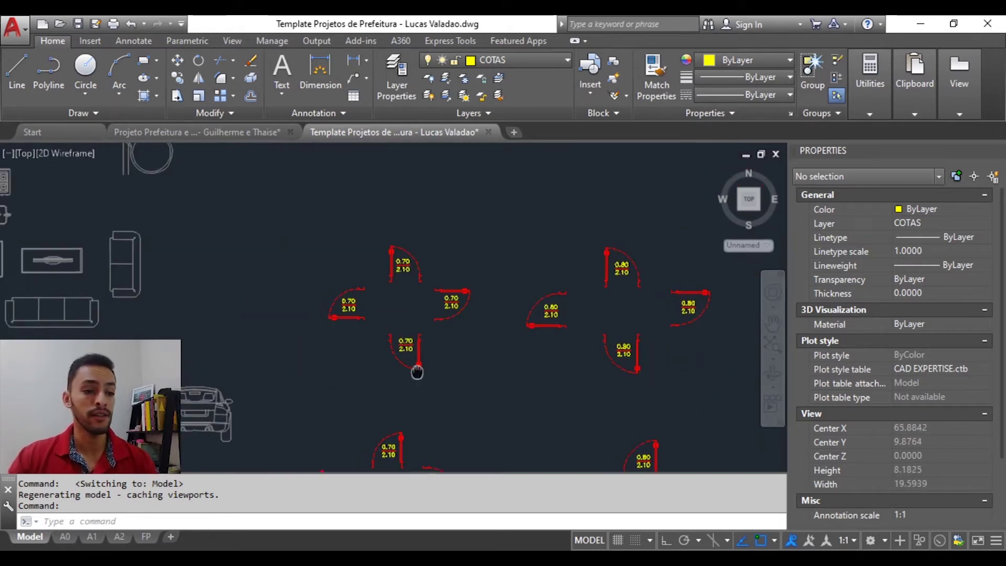
pyautogui.scroll(2, 367, 333)
pyautogui.scroll(1, 314, 325)
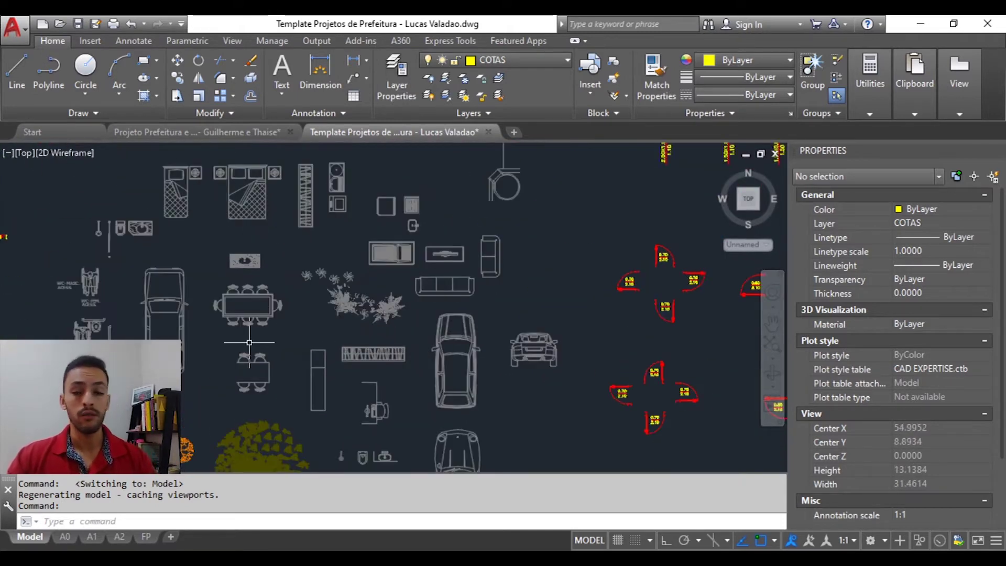
pyautogui.scroll(-5, 311, 324)
pyautogui.scroll(2, 314, 325)
pyautogui.scroll(1, 314, 325)
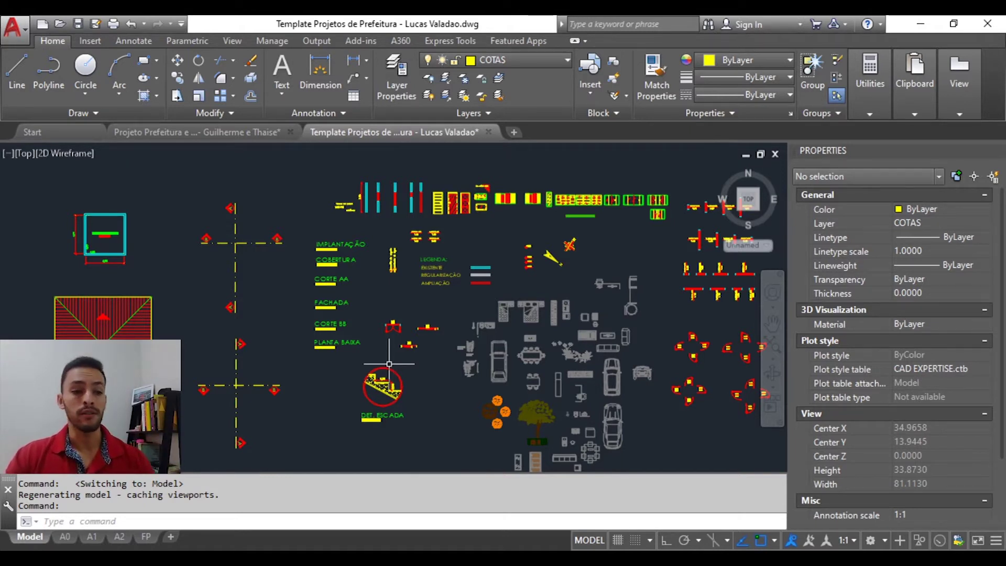
pyautogui.moveTo(323, 367); pyautogui.dragTo(471, 383, button='middle')
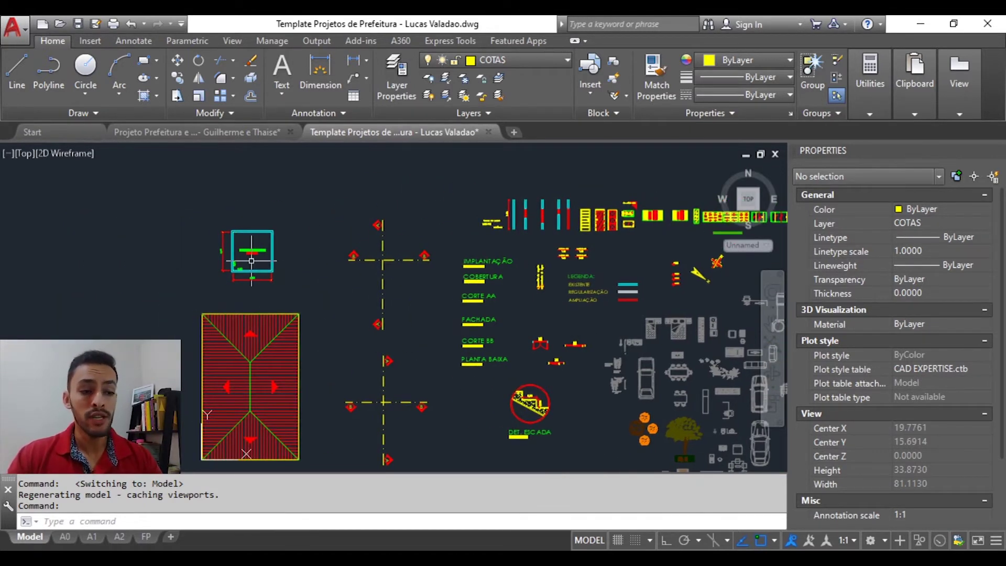
pyautogui.scroll(3, 225, 247)
pyautogui.scroll(5, 225, 247)
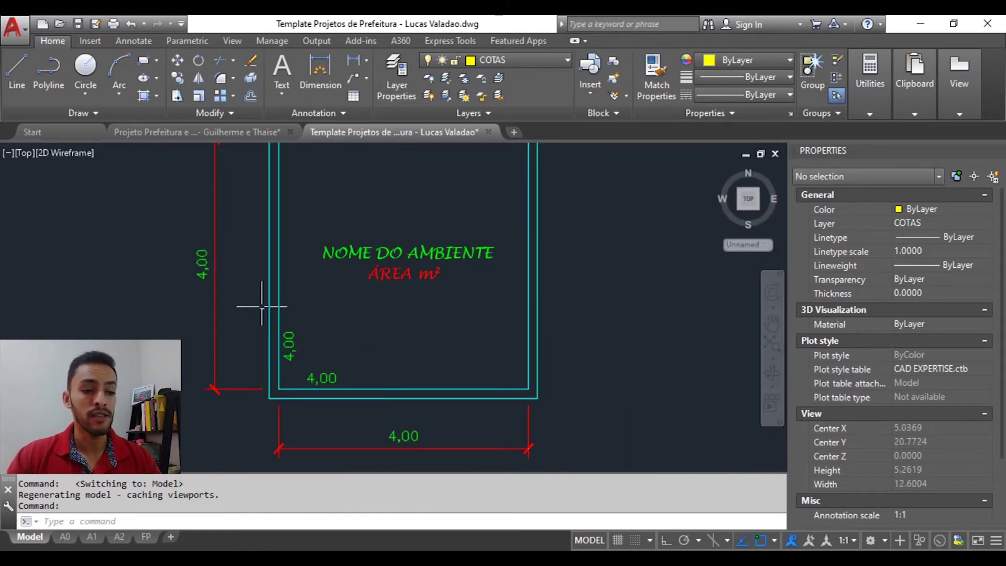
pyautogui.scroll(-5, 426, 315)
pyautogui.scroll(-2, 426, 315)
pyautogui.scroll(-2, 427, 322)
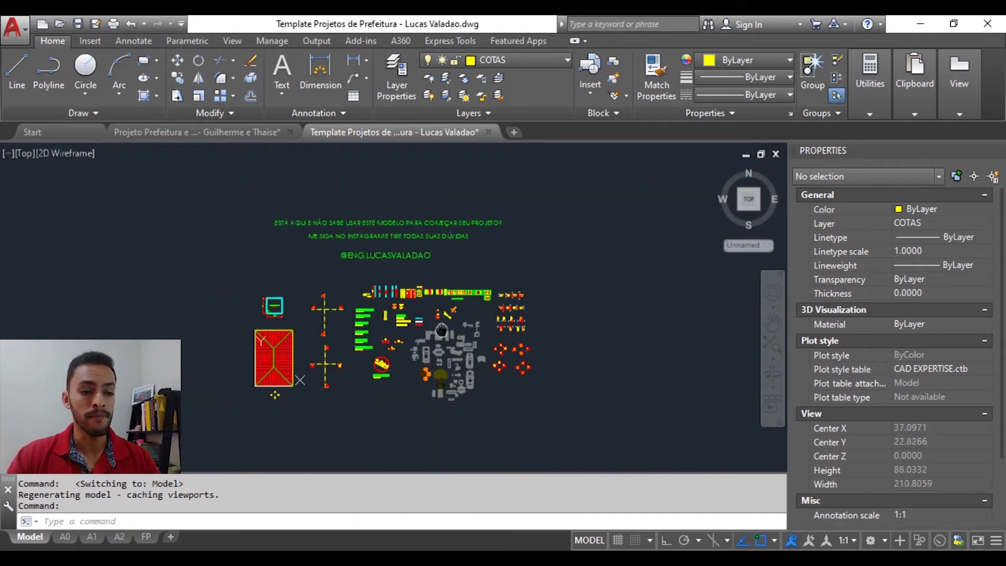
pyautogui.scroll(2, 430, 334)
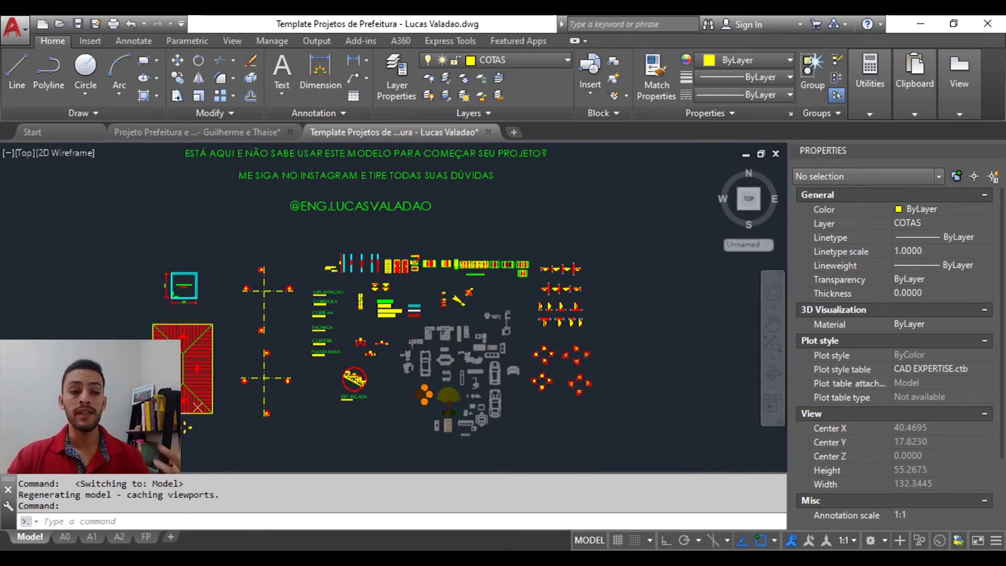
pyautogui.scroll(4, 445, 356)
pyautogui.scroll(4, 457, 358)
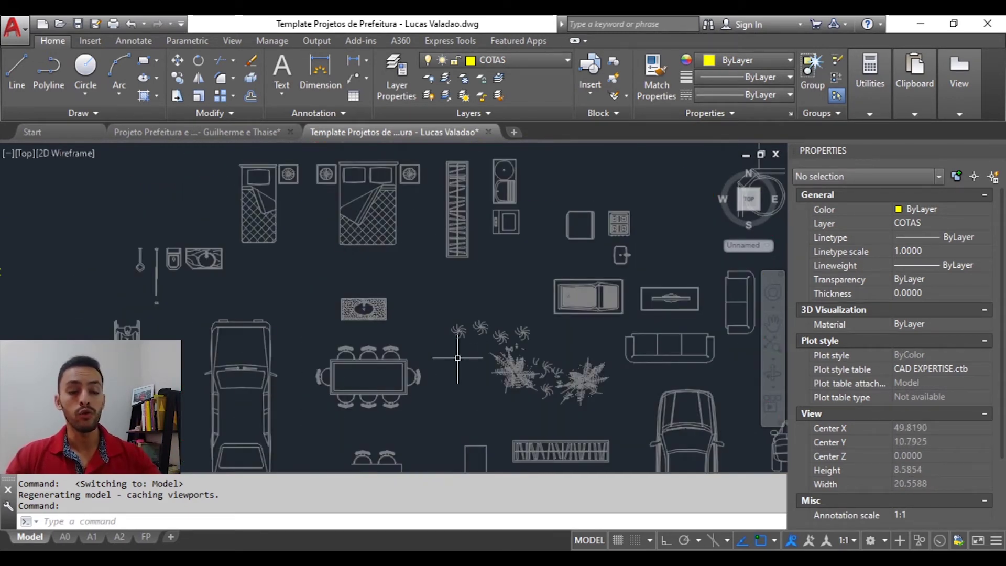
pyautogui.scroll(-4, 457, 358)
pyautogui.scroll(-2, 440, 353)
pyautogui.scroll(2, 413, 345)
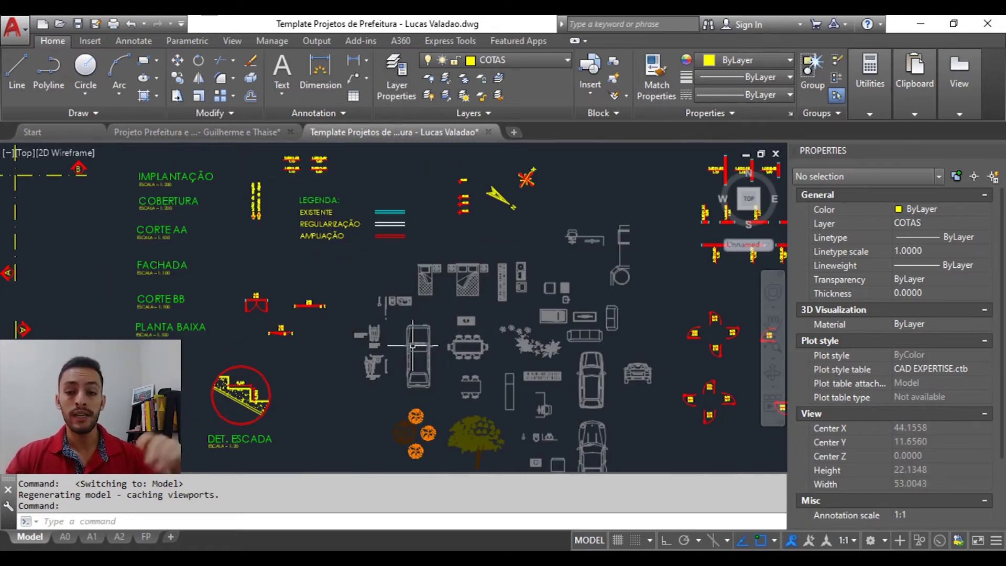
pyautogui.moveTo(441, 287); pyautogui.dragTo(455, 302, button='middle')
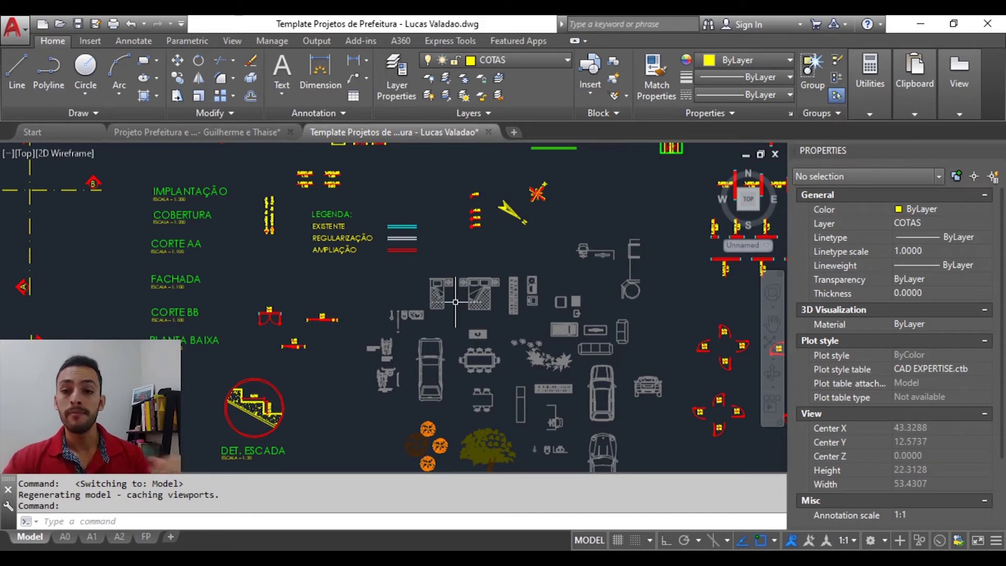
pyautogui.scroll(-2, 483, 259)
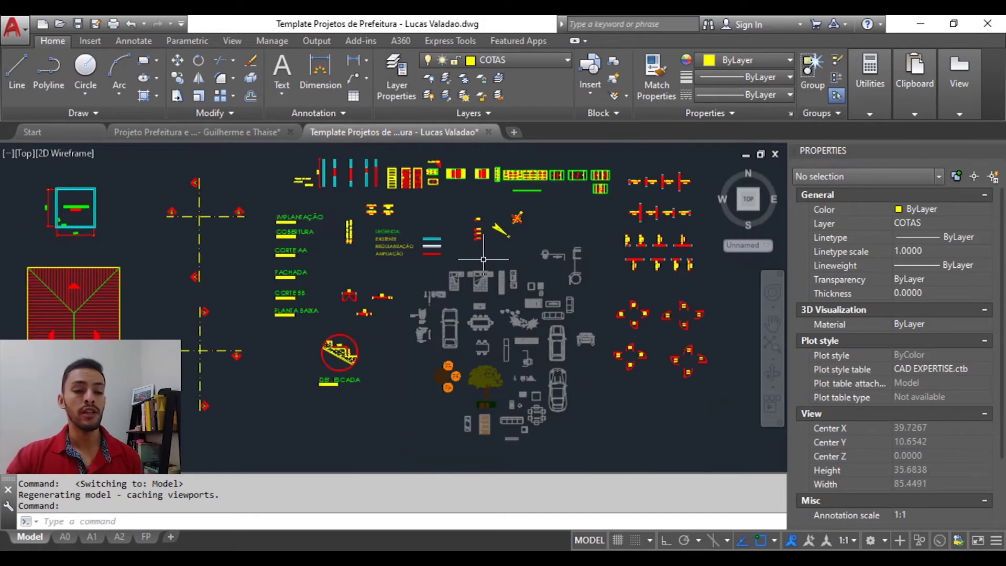
pyautogui.scroll(-2, 483, 259)
# Bring the green header text into view and begin saving a copy under a new name.
pyautogui.moveTo(483, 258)
pyautogui.mouseDown(button='middle')
pyautogui.moveTo(492, 315)
pyautogui.moveTo(498, 306)
pyautogui.mouseUp(button='middle')
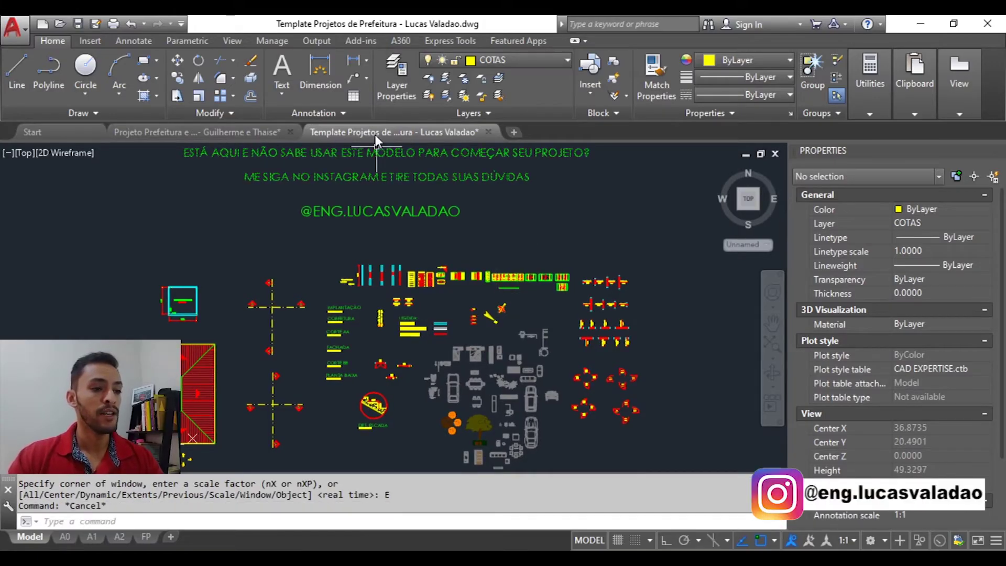
pyautogui.click(94, 24)
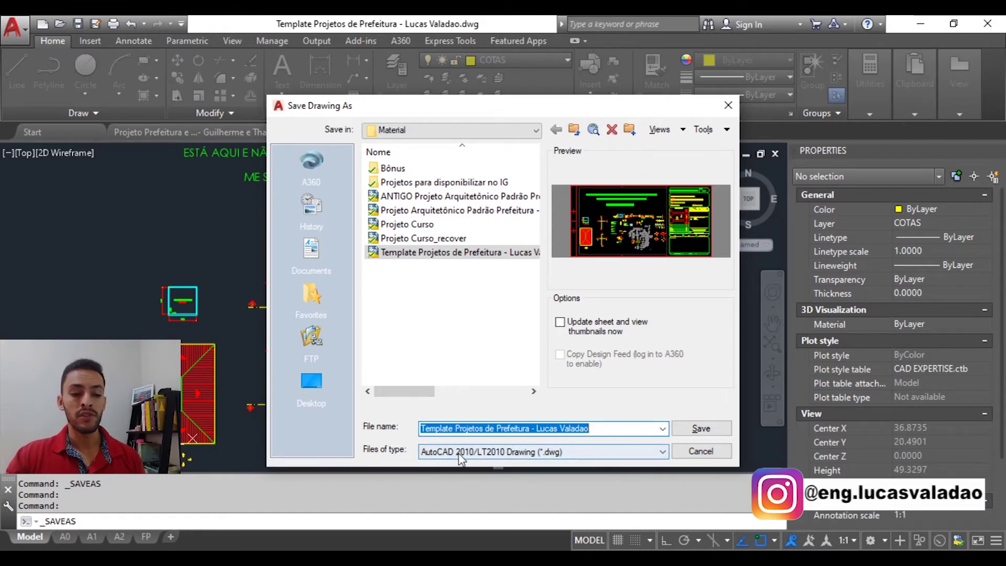
# Save the drawing as an AutoCAD Drawing Template (*.dwt) named 'Template' plus the author's name.
pyautogui.click(533, 452)
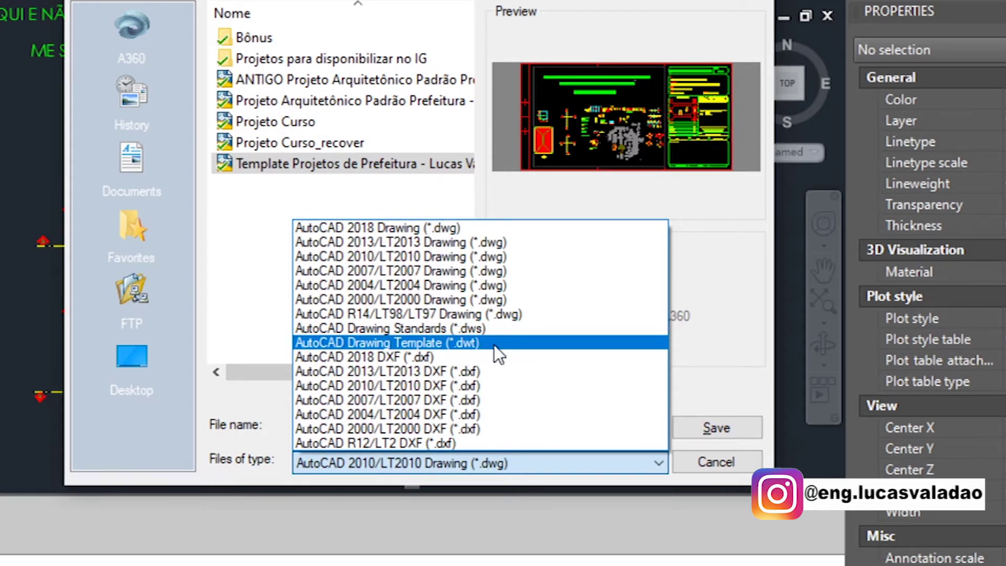
pyautogui.click(495, 344)
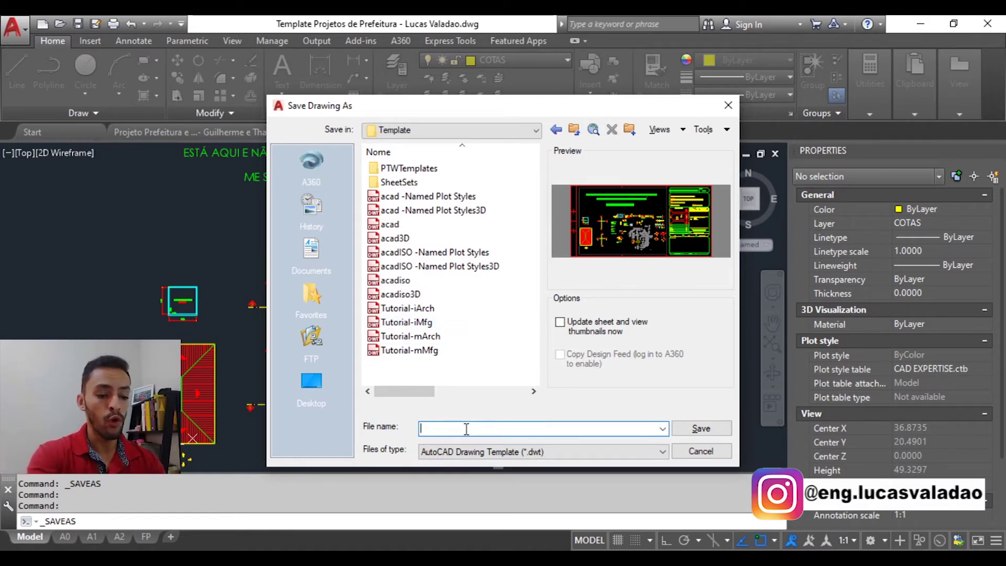
pyautogui.write('Tempa')
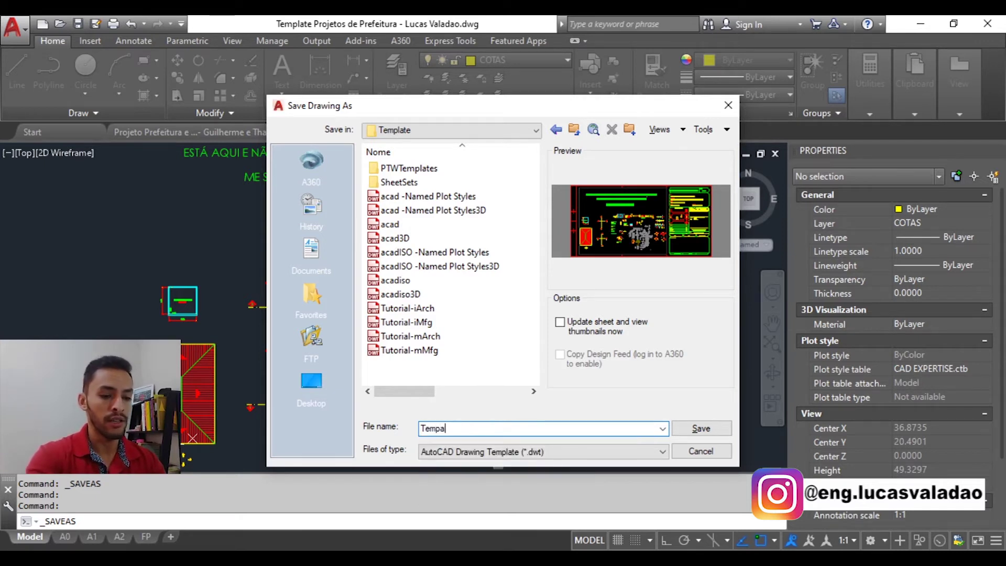
pyautogui.press('BackSpace')
pyautogui.write('late Lucas')
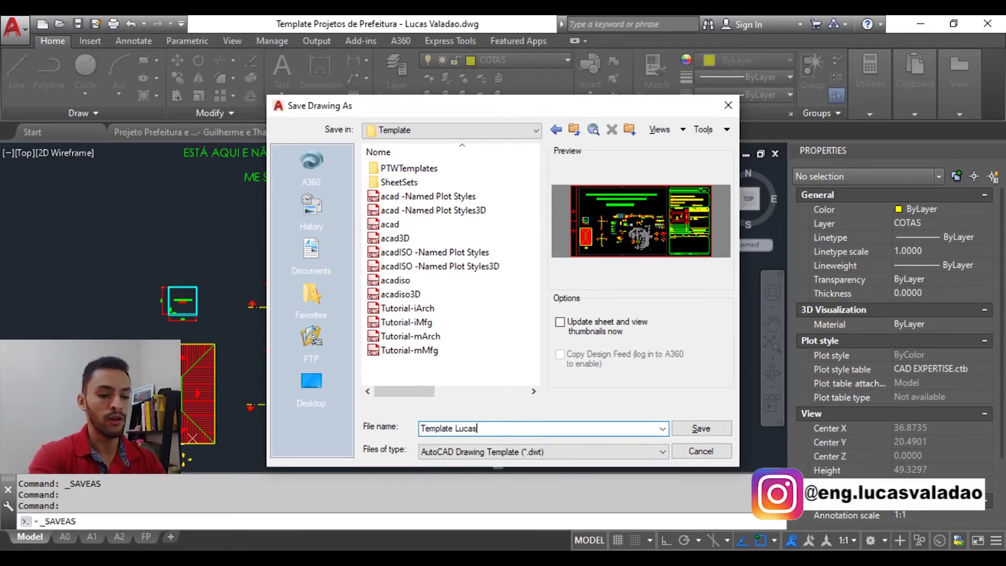
pyautogui.write(' Valadão')
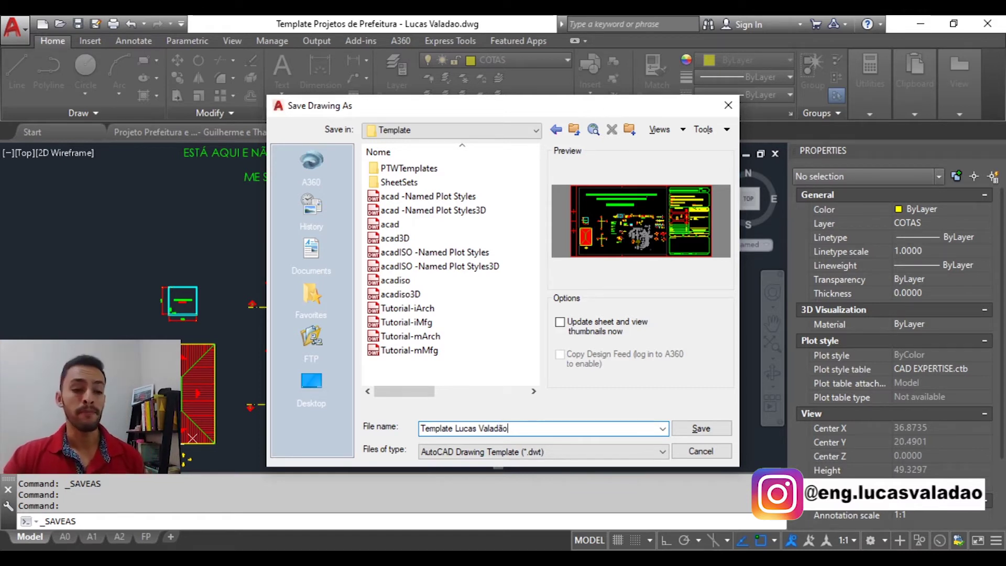
pyautogui.click(694, 428)
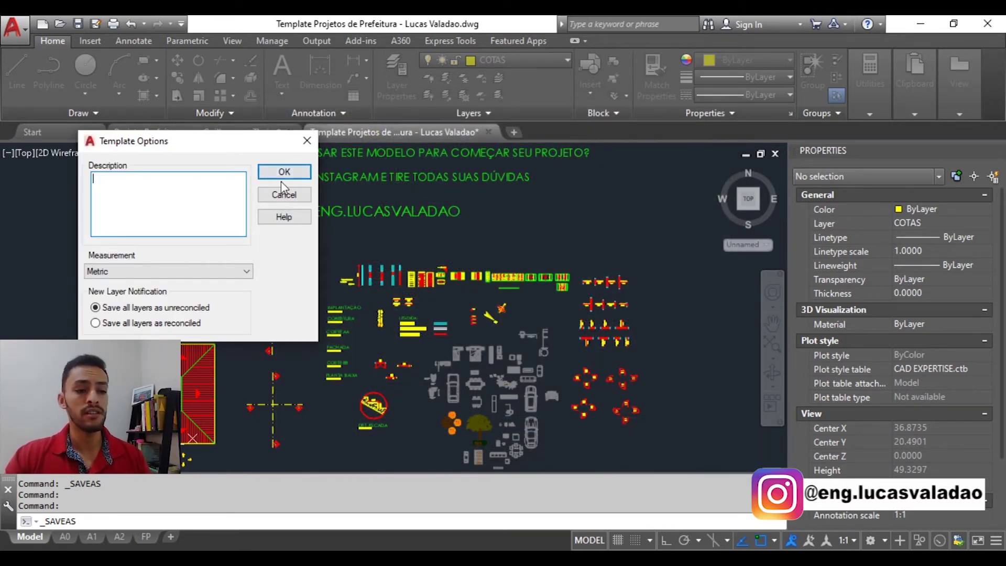
# Accept Metric template options, update references with relative paths, and return to the Start page.
pyautogui.press('Return')
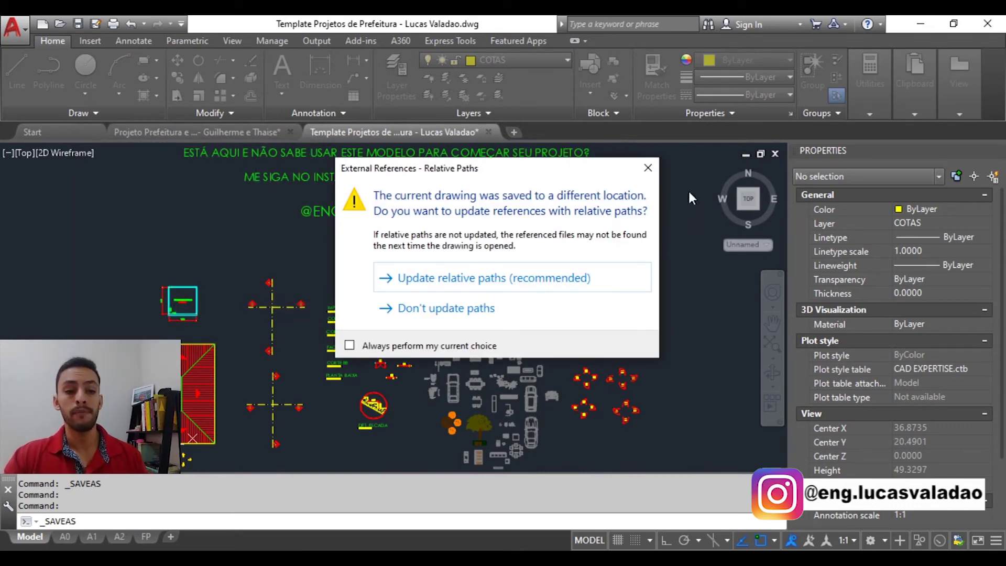
pyautogui.click(454, 283)
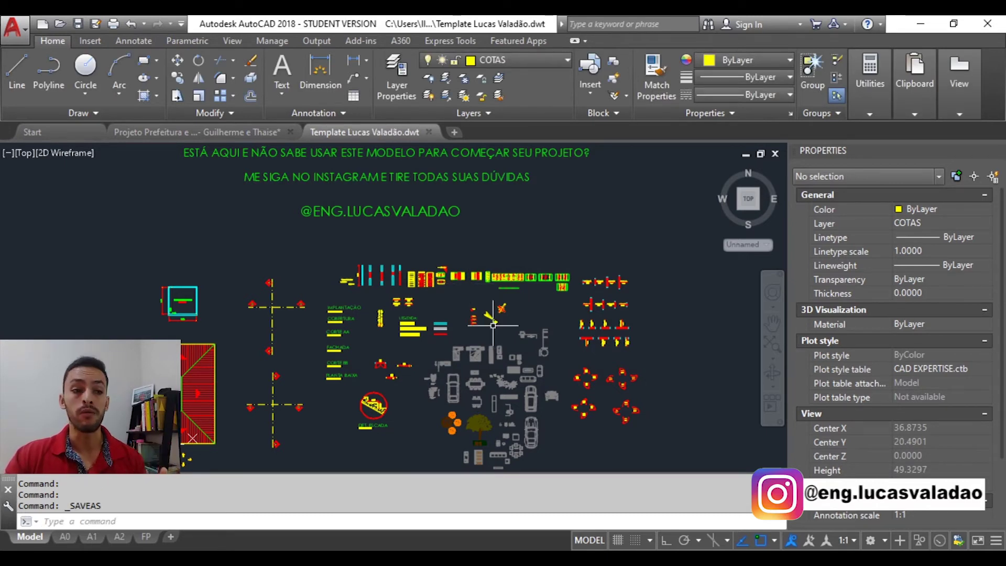
pyautogui.click(63, 134)
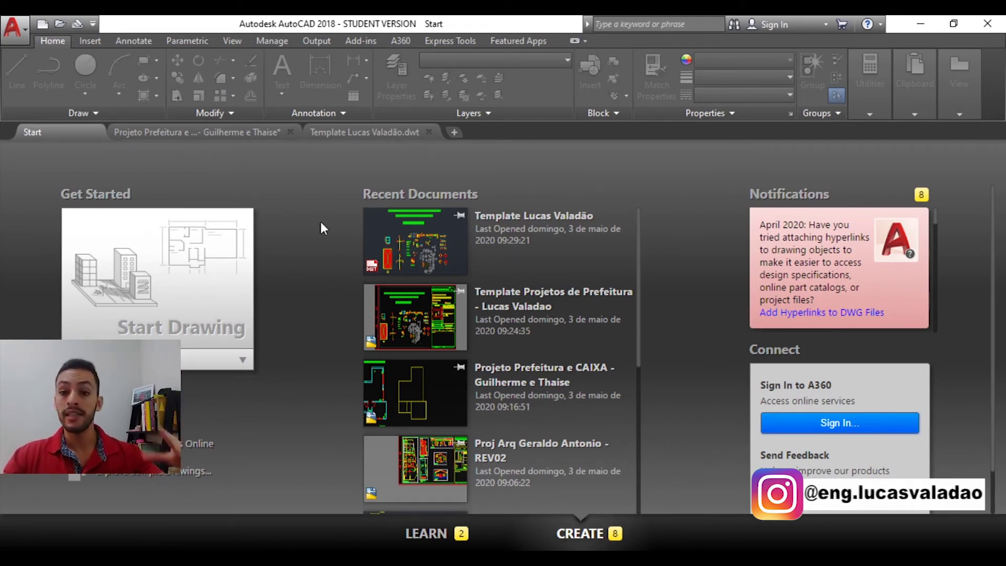
# Pick the newly saved .dwt from the Start Drawing templates list to create Drawing1.
pyautogui.click(242, 362)
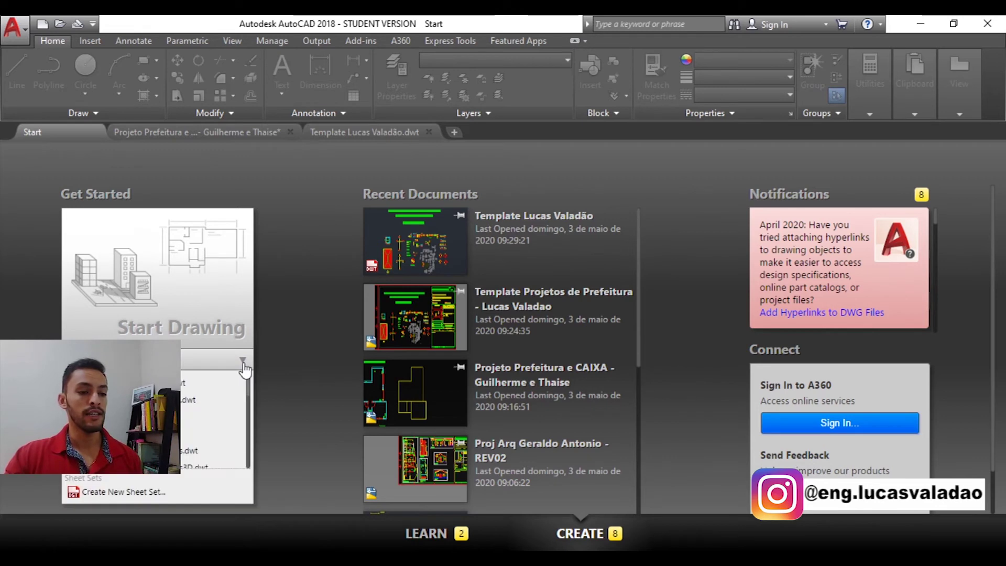
pyautogui.scroll(-3, 250, 386)
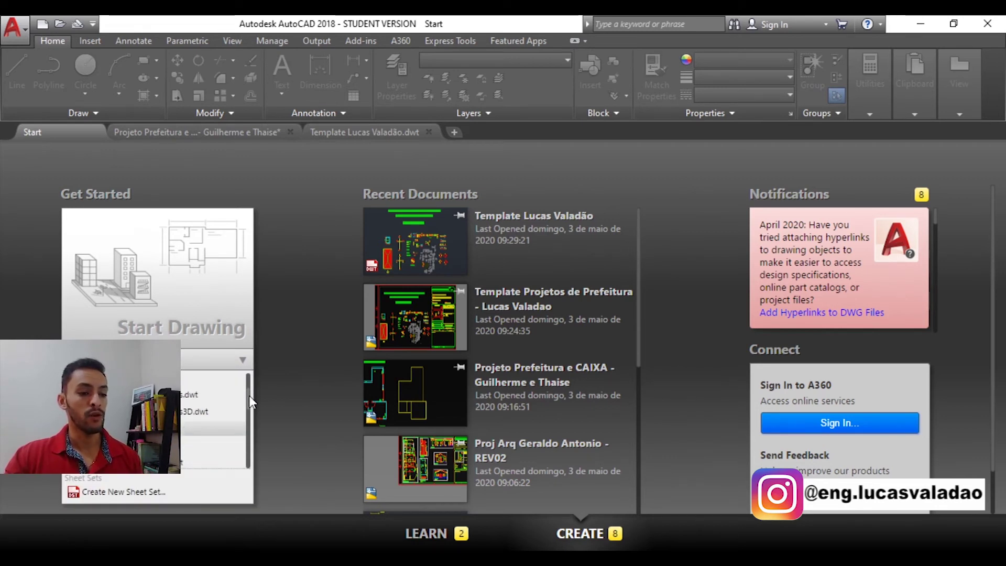
pyautogui.scroll(-1, 249, 405)
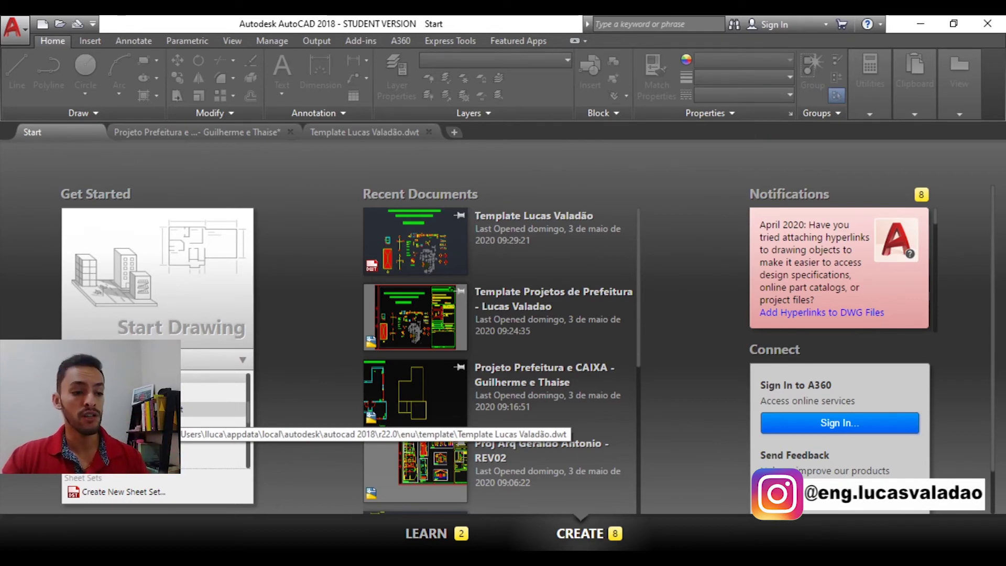
pyautogui.click(184, 409)
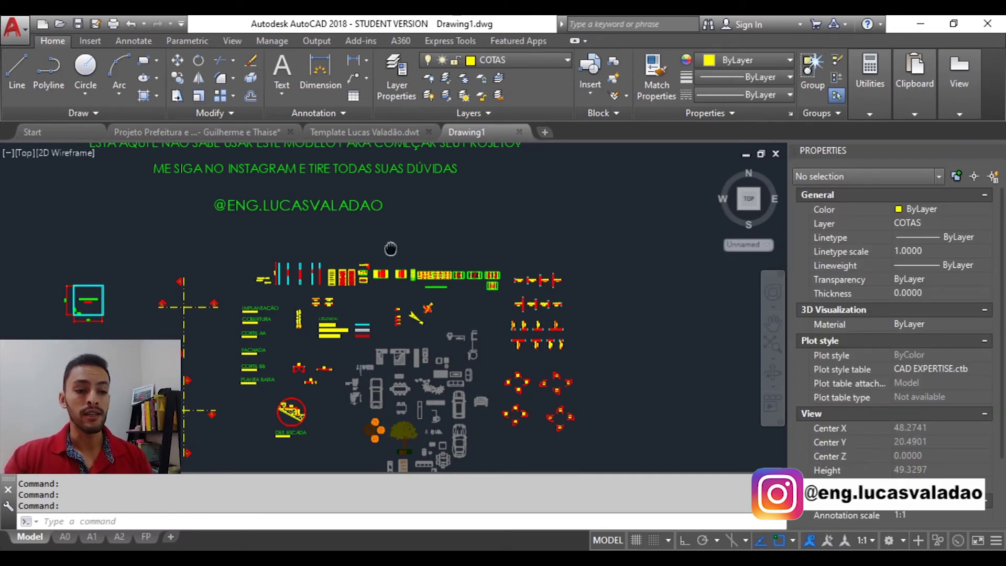
# Close Drawing1, the template and the project drawing, declining to save changes.
pyautogui.scroll(-2, 443, 230)
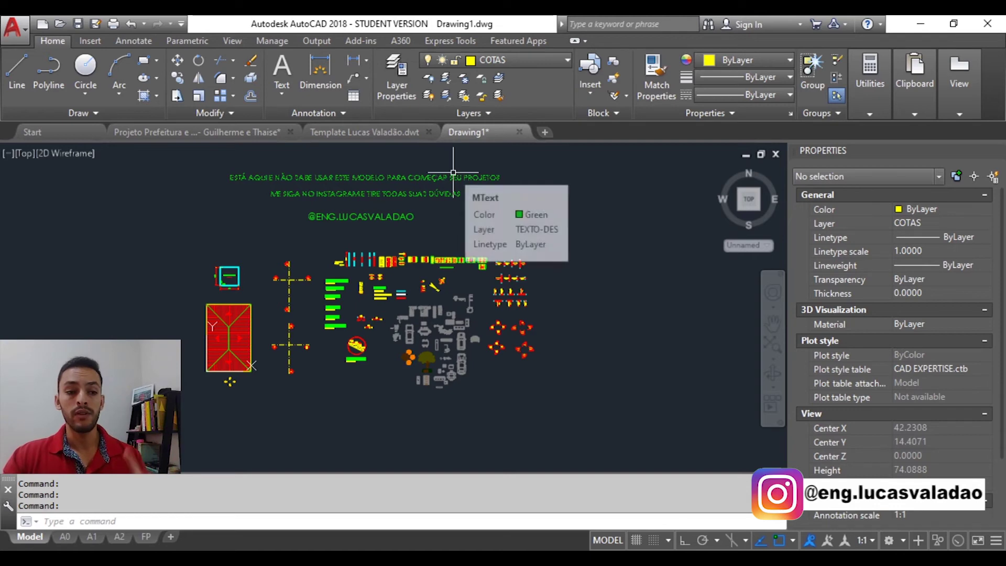
pyautogui.click(519, 132)
pyautogui.click(511, 324)
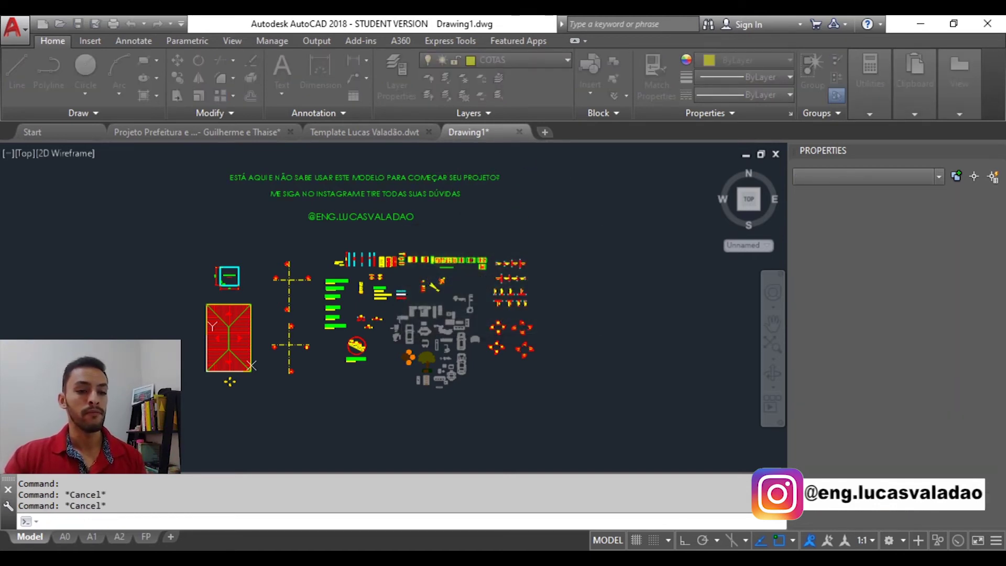
pyautogui.click(428, 132)
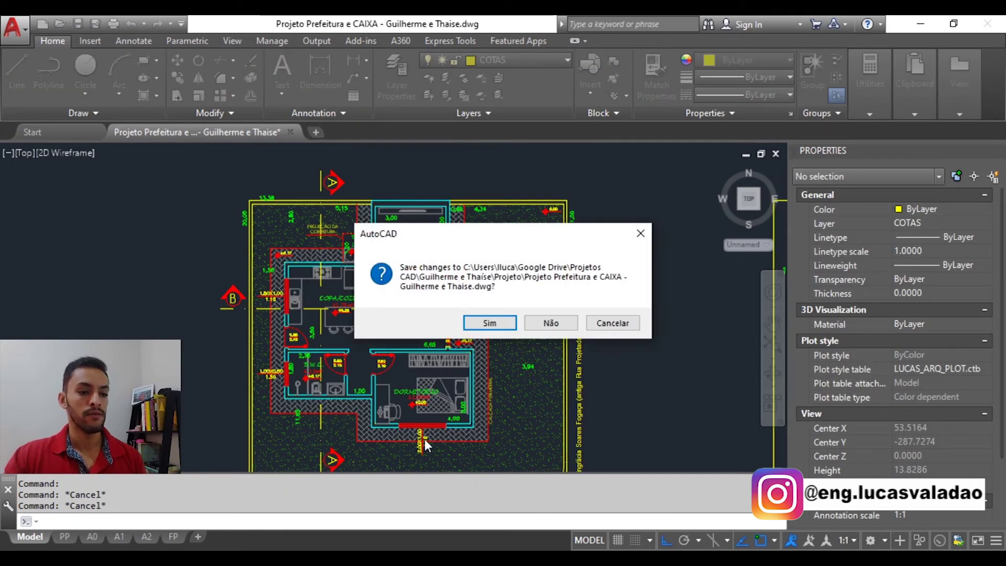
pyautogui.click(539, 326)
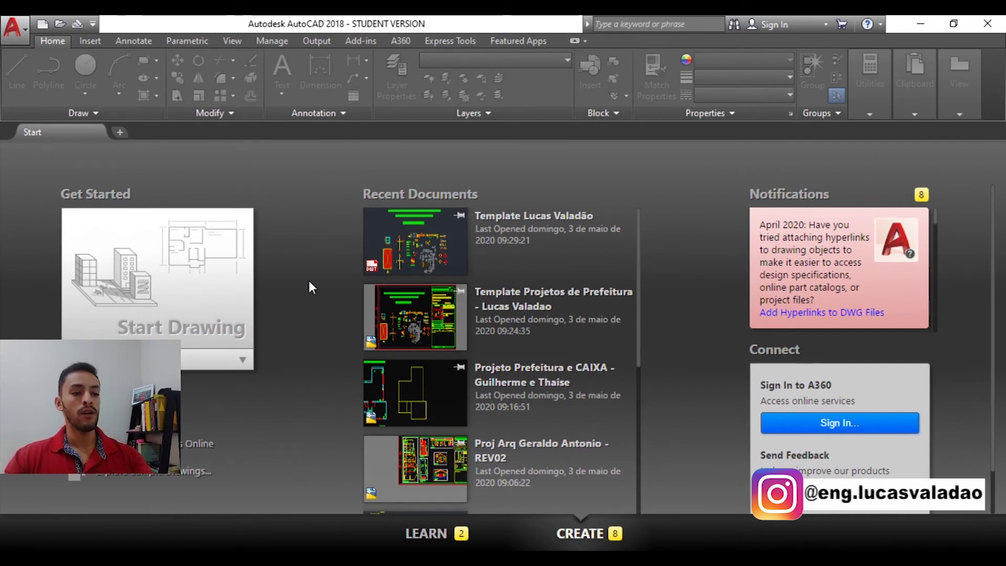
# Create Drawing2 from the template and list its layers, including COTAS, PAREDE, PORTA and TELHADO.
pyautogui.click(166, 291)
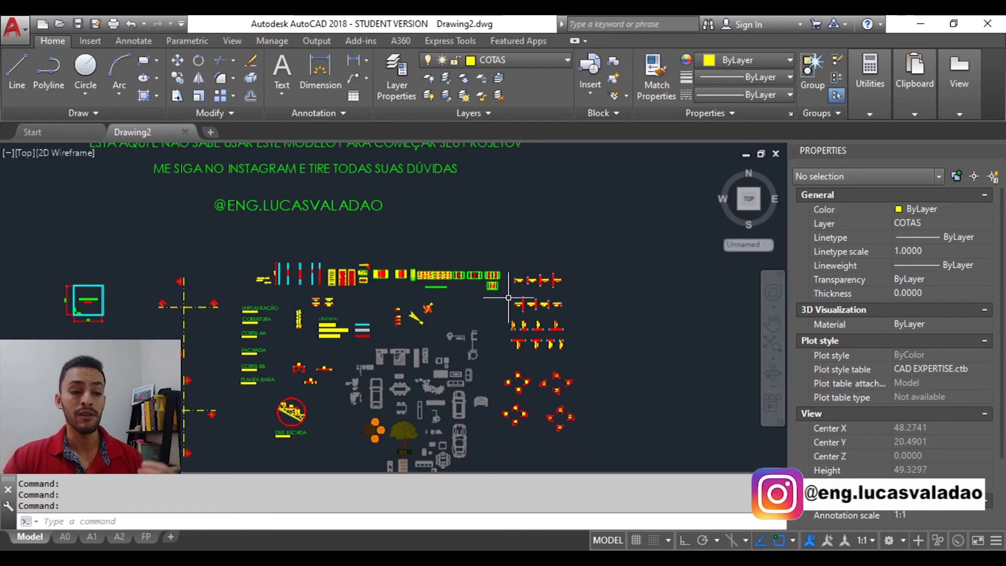
pyautogui.click(563, 62)
# Scroll the inherited layer list and zoom in on the furniture, car and tree blocks.
pyautogui.scroll(3, 573, 160)
pyautogui.scroll(-4, 576, 414)
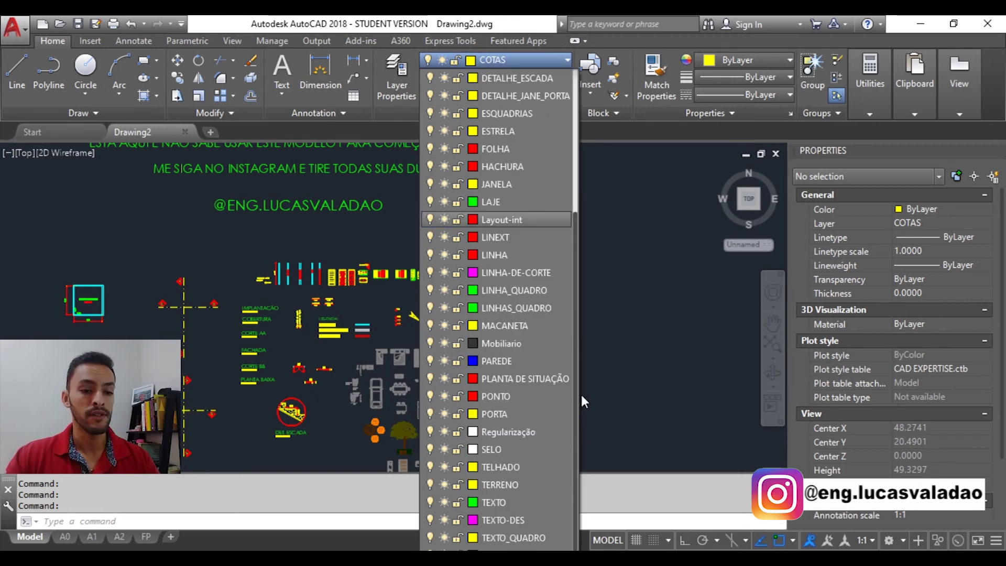
pyautogui.moveTo(352, 412); pyautogui.dragTo(444, 340, button='middle')
pyautogui.scroll(2, 444, 340)
pyautogui.scroll(2, 458, 325)
pyautogui.scroll(2, 479, 301)
pyautogui.scroll(3, 502, 276)
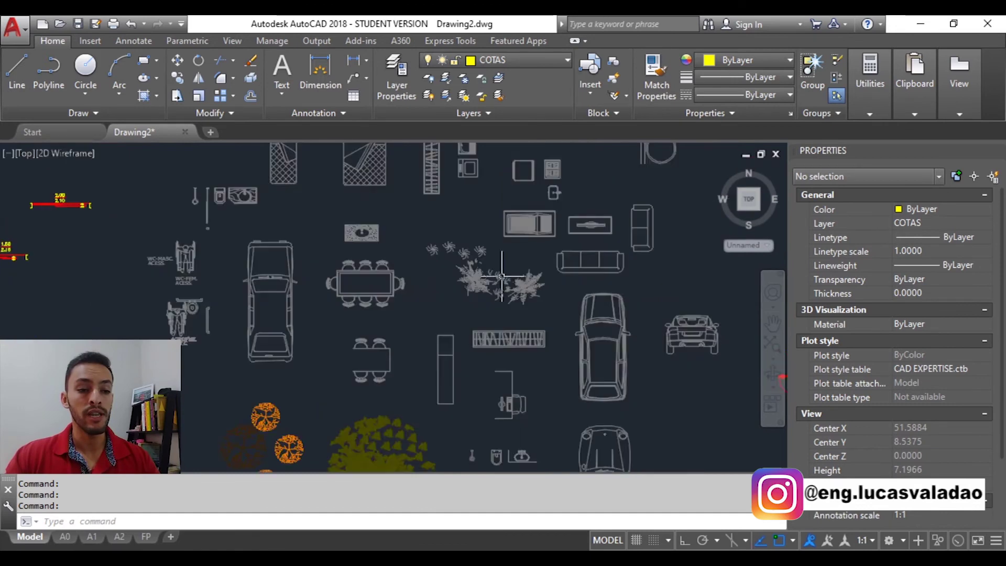
pyautogui.scroll(-1, 501, 277)
# Review the dimension, roof and site blocks, then start a test circle below the library.
pyautogui.moveTo(502, 276); pyautogui.dragTo(221, 323, button='middle')
pyautogui.moveTo(489, 314); pyautogui.dragTo(456, 372, button='middle')
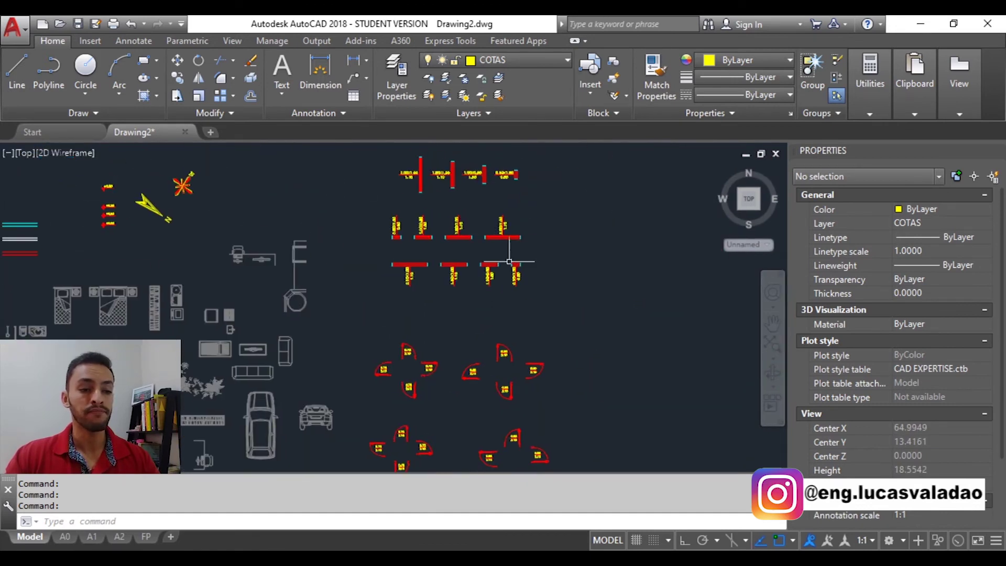
pyautogui.scroll(-2, 465, 225)
pyautogui.scroll(-2, 464, 225)
pyautogui.moveTo(465, 224); pyautogui.dragTo(412, 311, button='middle')
pyautogui.scroll(2, 413, 311)
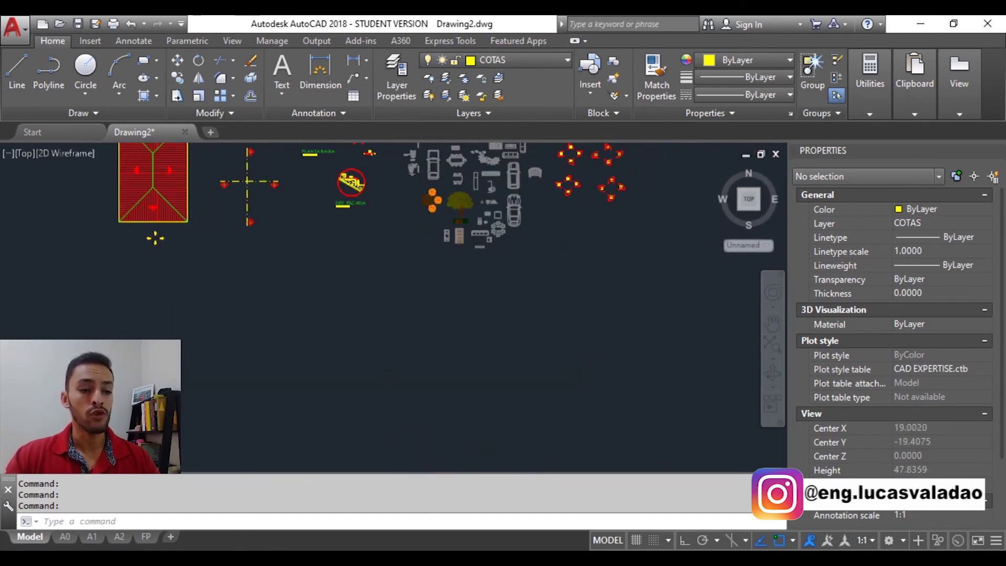
pyautogui.press('Return')
pyautogui.click(354, 346)
# Finish two overlapping test circles below the block library on the COTAS layer.
pyautogui.click(416, 400)
pyautogui.press('Return')
pyautogui.click(473, 423)
pyautogui.press('Escape')
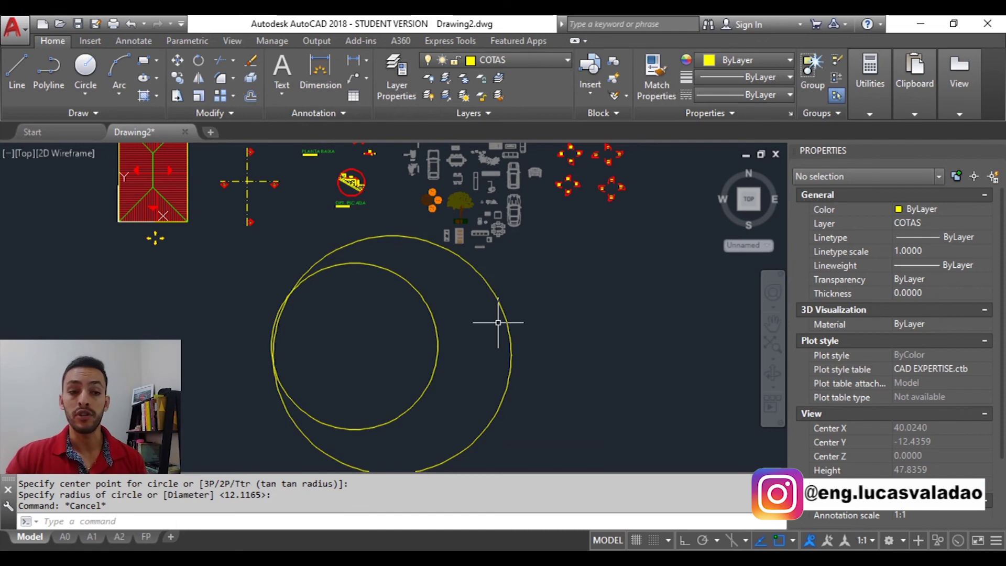
# Window-select and delete both test circles, then display the inherited A0 layout.
pyautogui.click(522, 309)
pyautogui.click(375, 348)
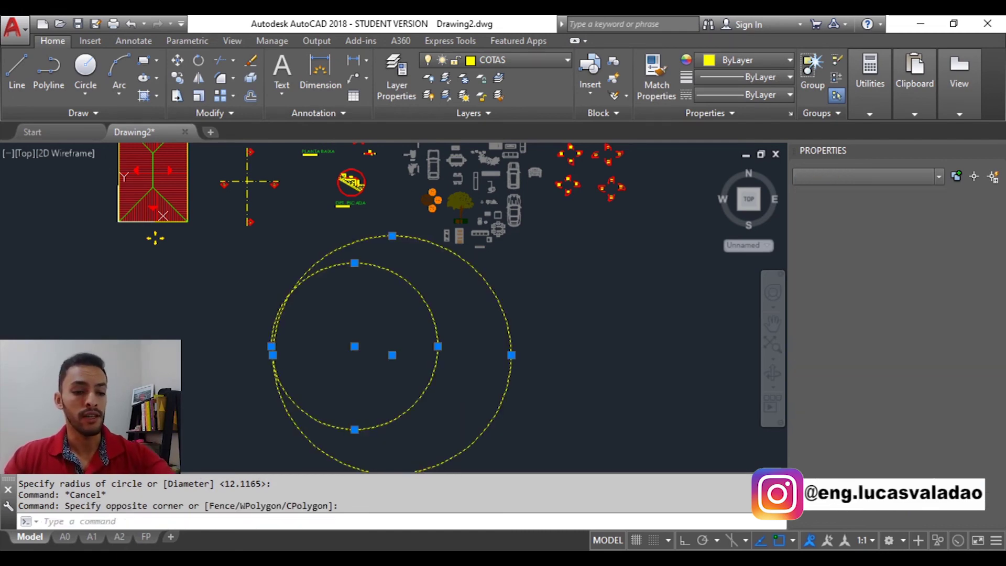
pyautogui.press('Delete')
pyautogui.click(66, 537)
pyautogui.moveTo(92, 536)
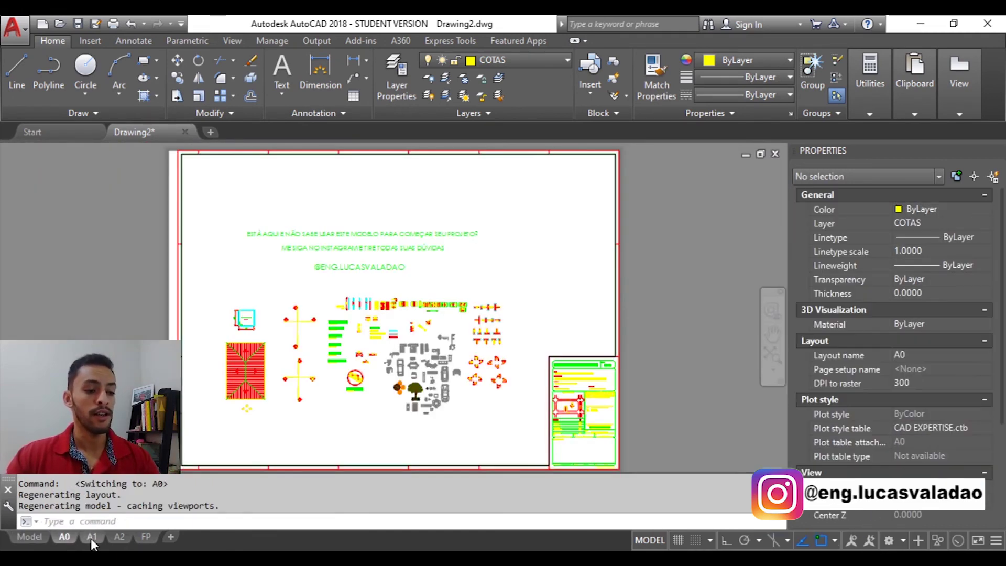
# Preview the A2 and FP sheet layouts, zoomed out on FP, then return to Model.
pyautogui.click(90, 537)
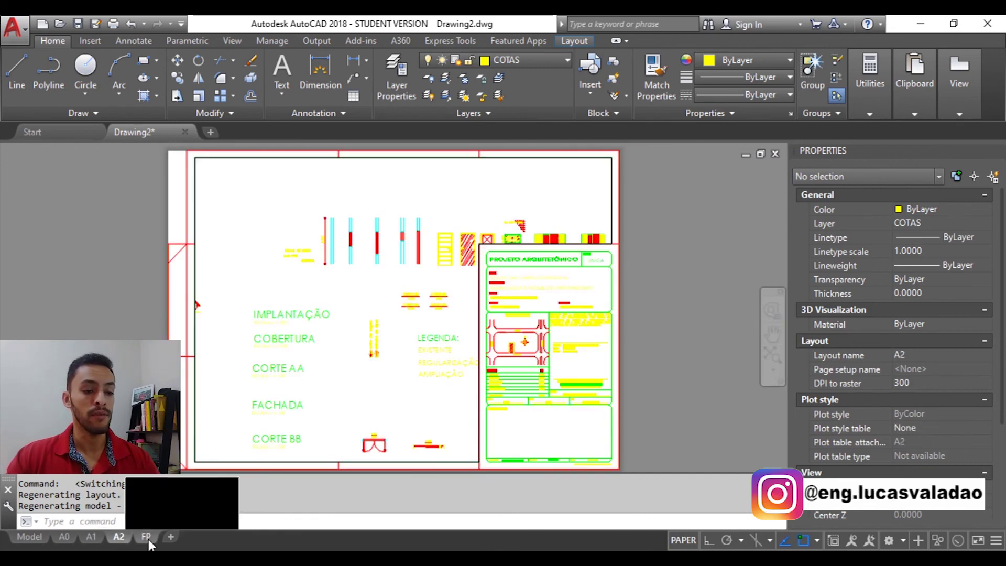
pyautogui.click(146, 537)
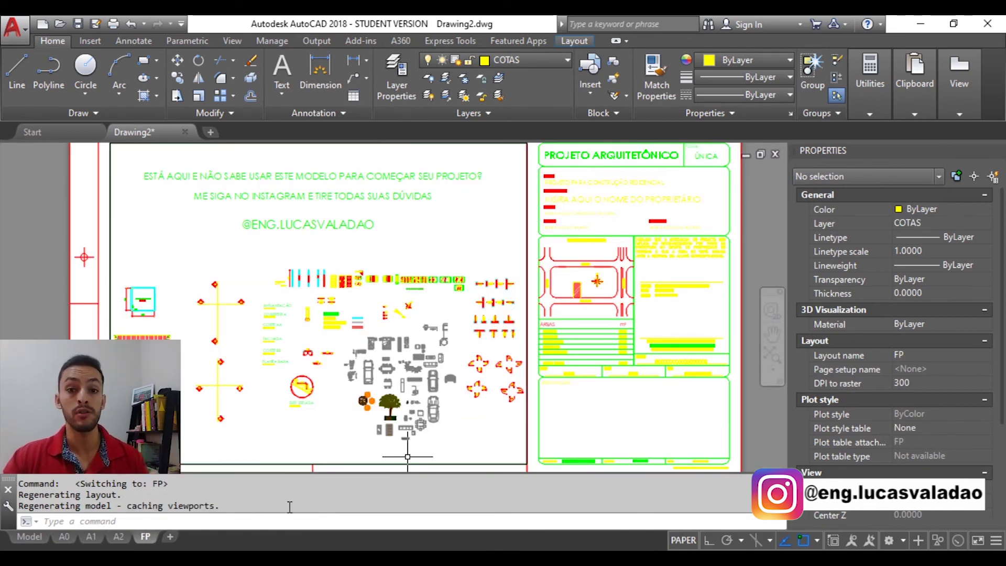
pyautogui.scroll(-2, 422, 387)
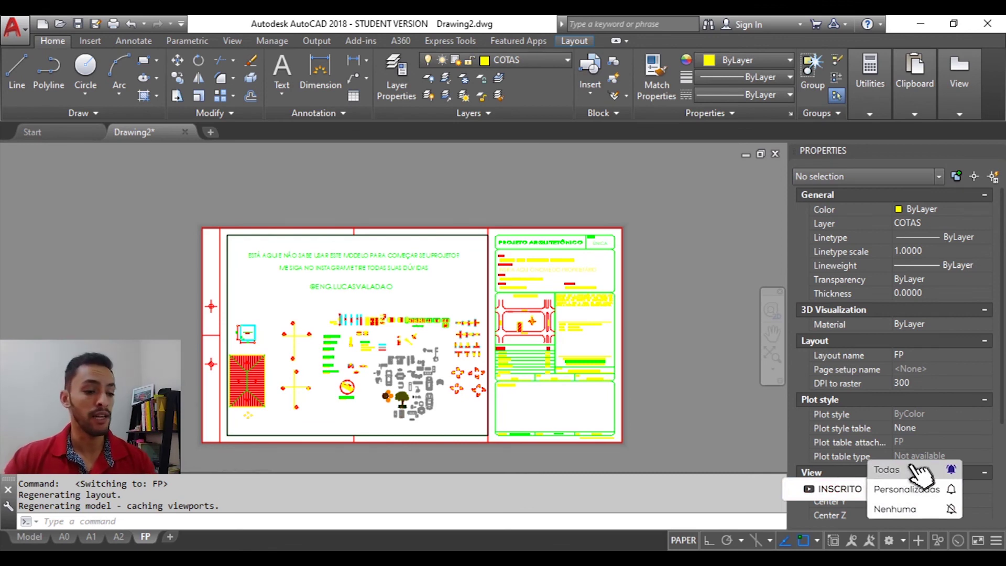
pyautogui.click(29, 536)
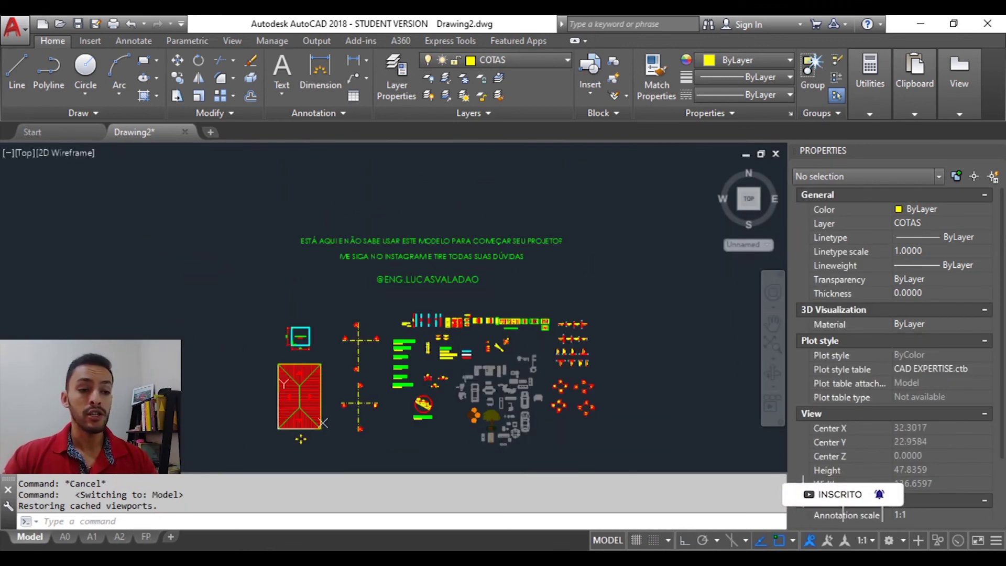
pyautogui.moveTo(436, 399); pyautogui.dragTo(453, 386, button='middle')
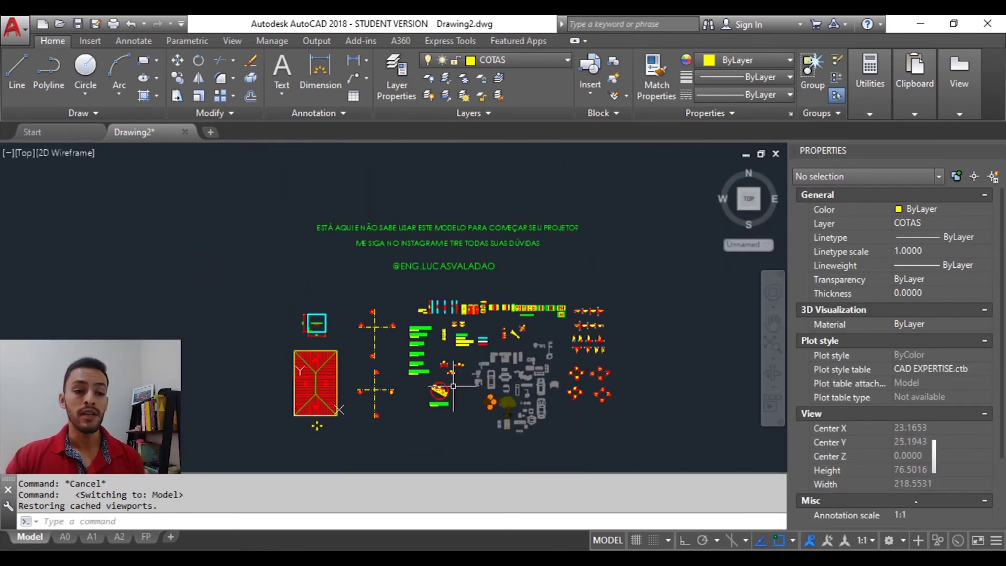